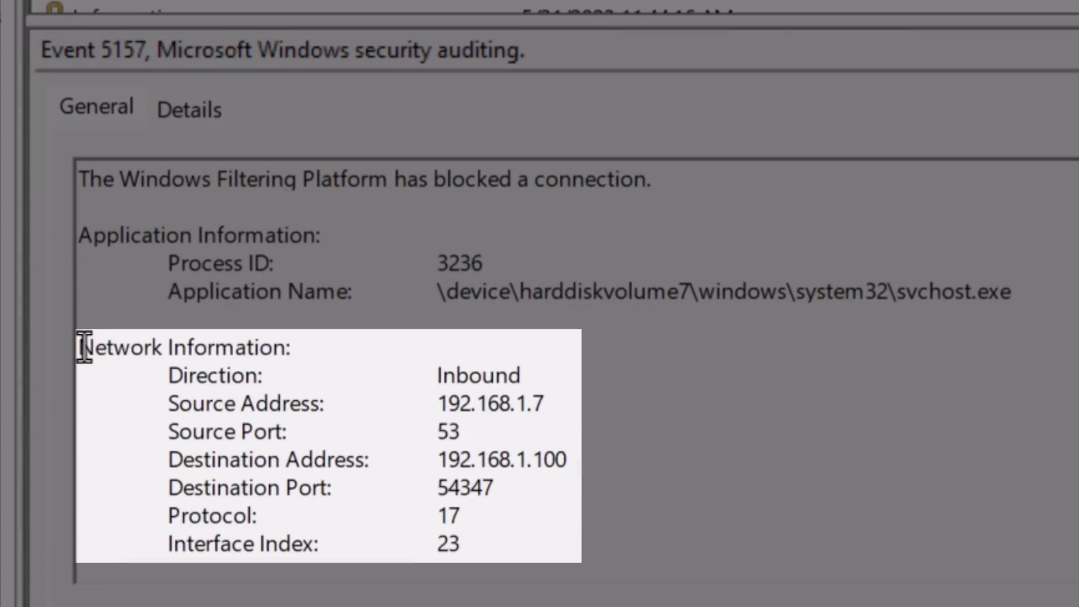
Step: Highlight event 5157's Network Information block and application path, then clear the selection
{"action": "left_click_drag", "start_coordinate": [84, 347], "coordinate": [568, 532]}
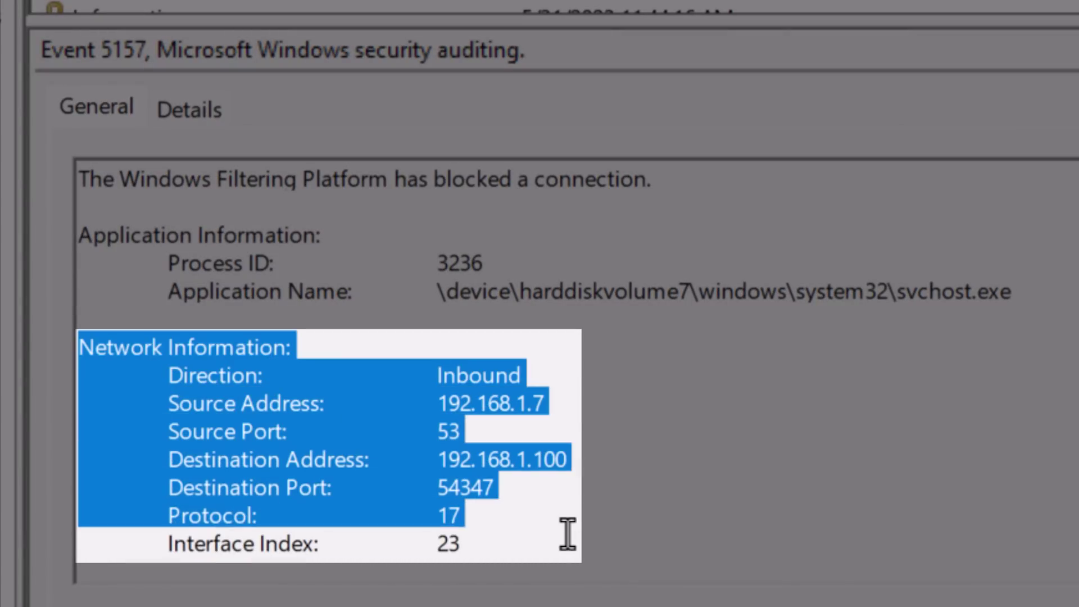
{"action": "left_click", "coordinate": [571, 535]}
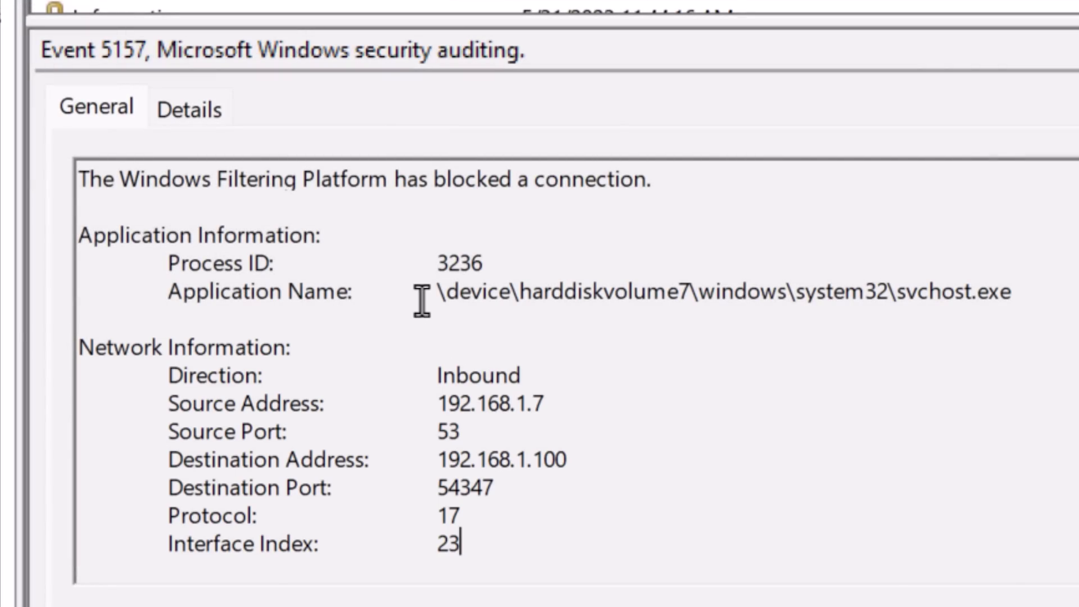
{"action": "mouse_move", "coordinate": [436, 291]}
{"action": "left_mouse_down"}
{"action": "mouse_move", "coordinate": [1010, 294]}
{"action": "mouse_move", "coordinate": [895, 295]}
{"action": "left_mouse_up"}
{"action": "left_click", "coordinate": [1009, 296]}
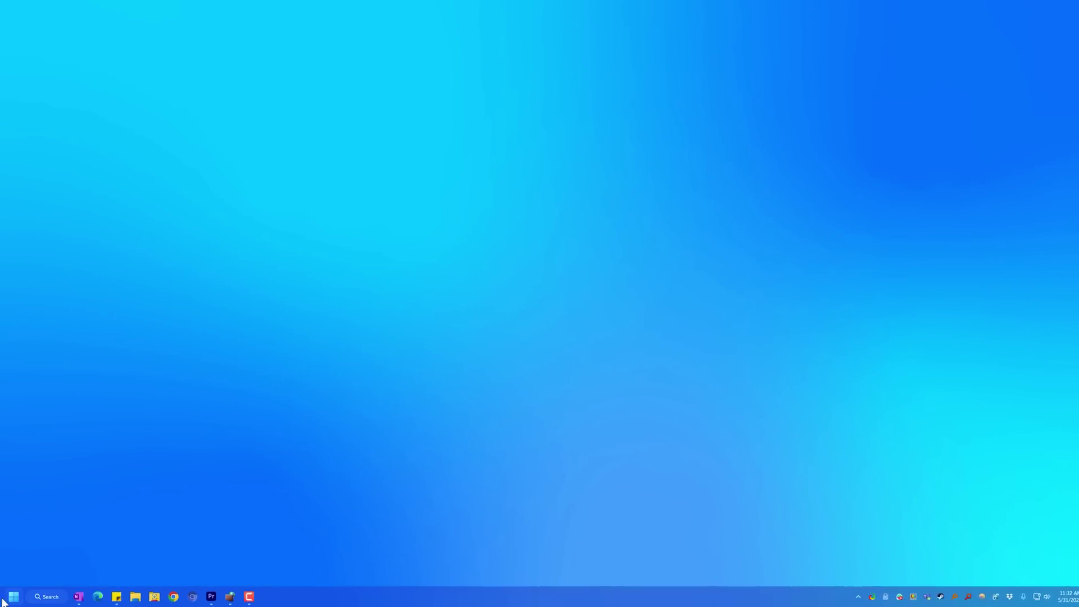
Step: Launch Windows Defender Firewall with Advanced Security from Start and open the local policy's Properties
{"action": "left_click", "coordinate": [4, 600]}
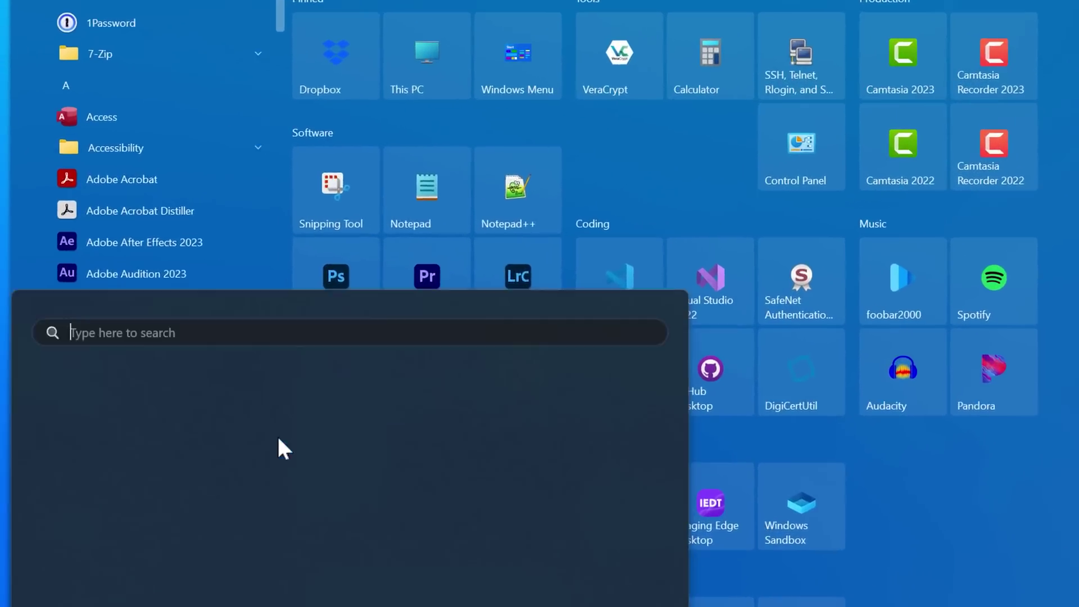
{"action": "type", "text": "Firewall"}
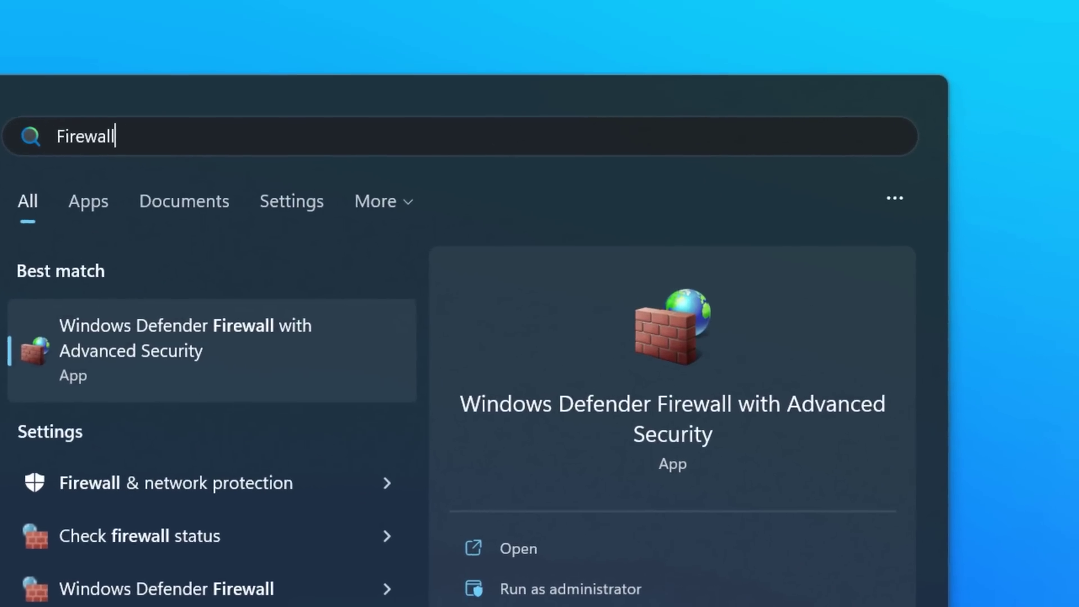
{"action": "left_click", "coordinate": [261, 331]}
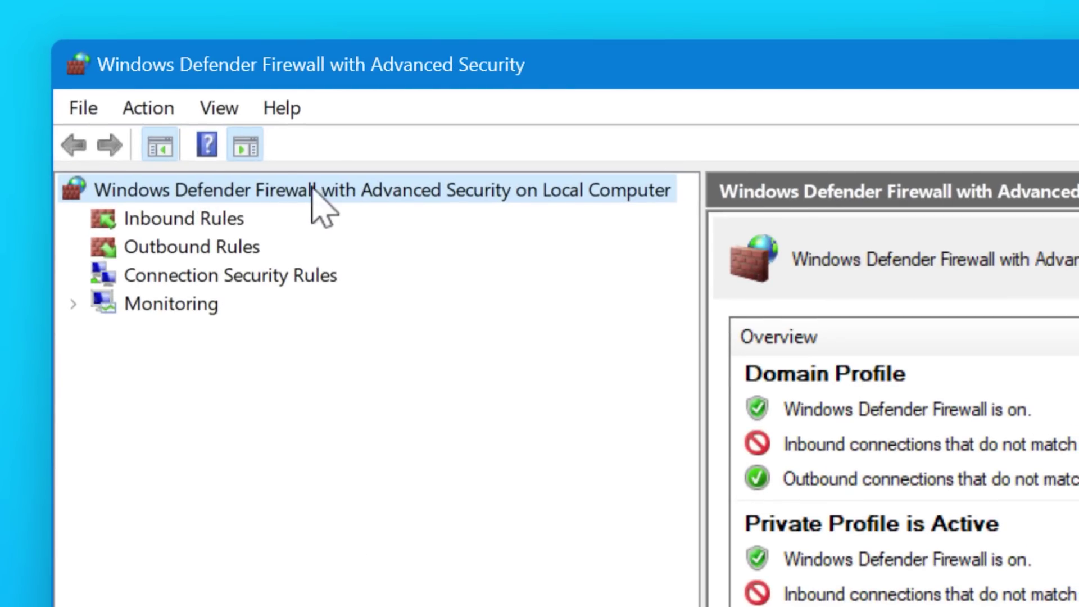
{"action": "right_click", "coordinate": [424, 194]}
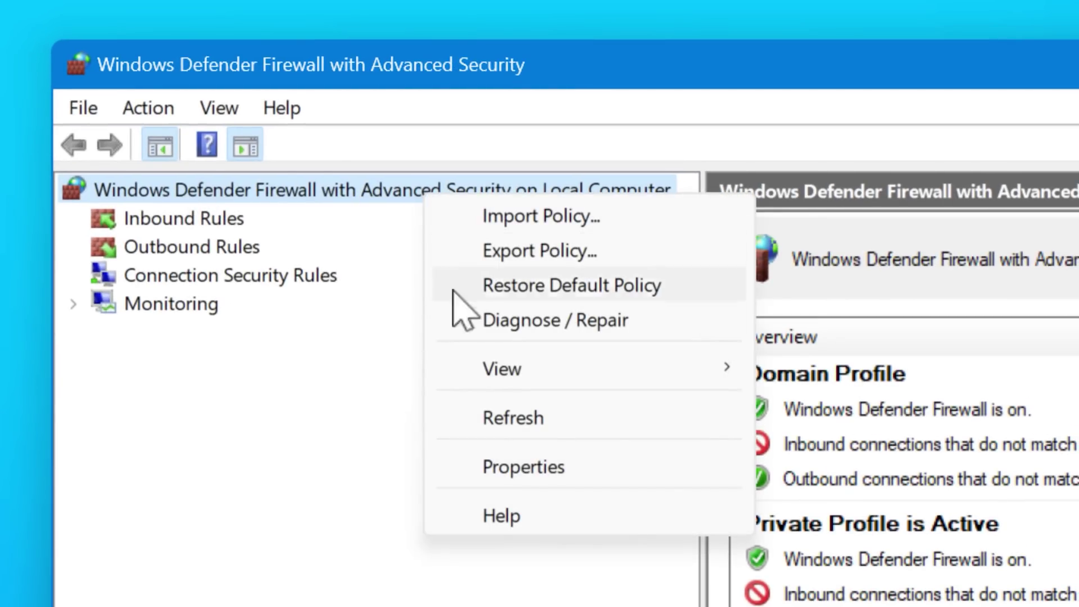
{"action": "left_click", "coordinate": [575, 472]}
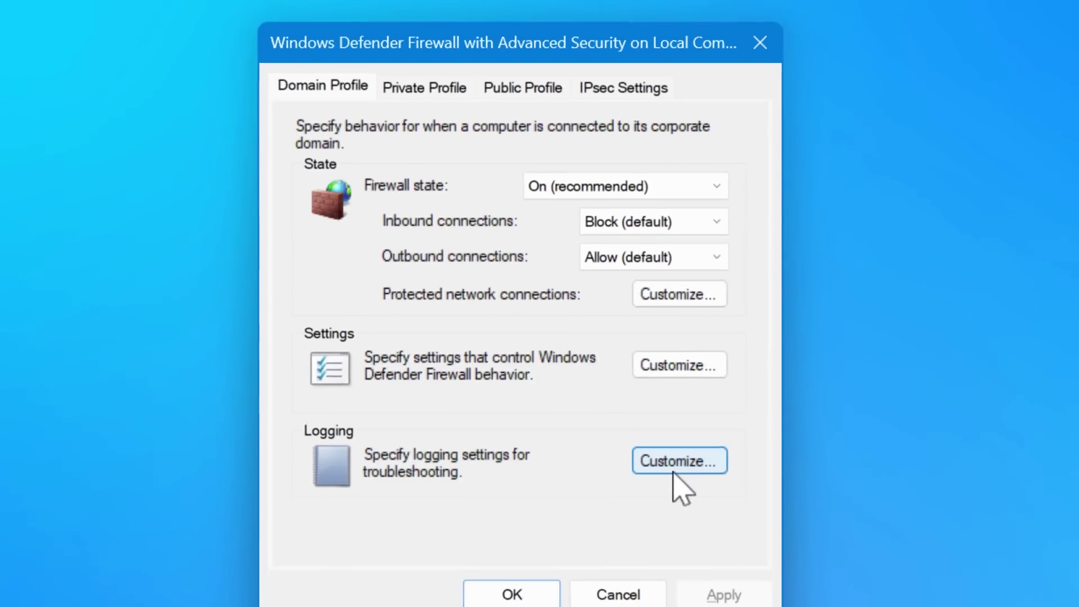
Step: Set Domain Profile logging to log dropped packets with a 32,767 KB size limit
{"action": "left_click", "coordinate": [650, 446]}
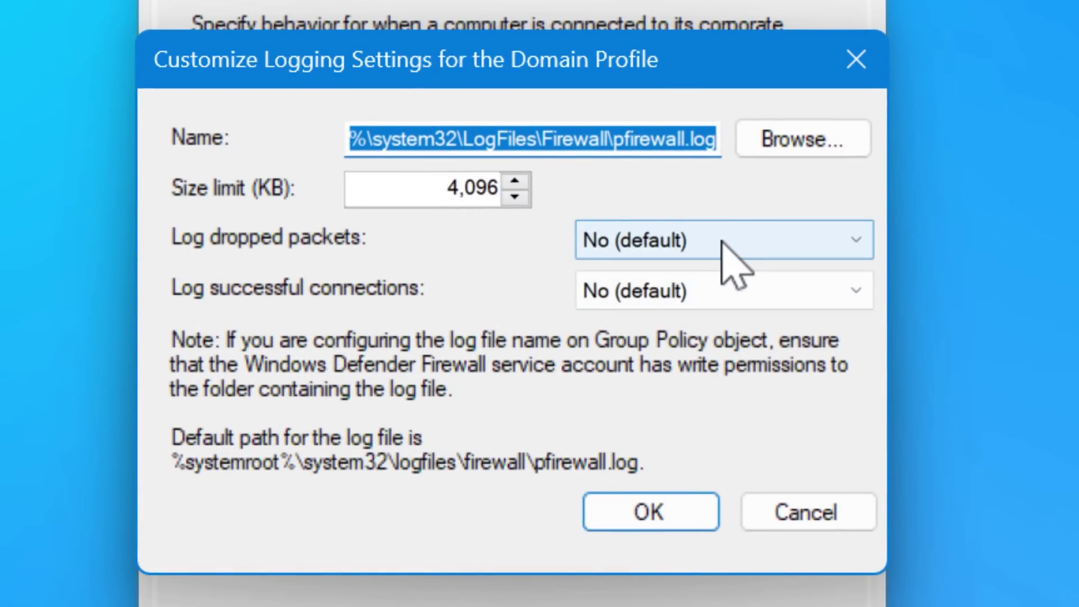
{"action": "left_click", "coordinate": [723, 244]}
{"action": "left_click", "coordinate": [712, 279]}
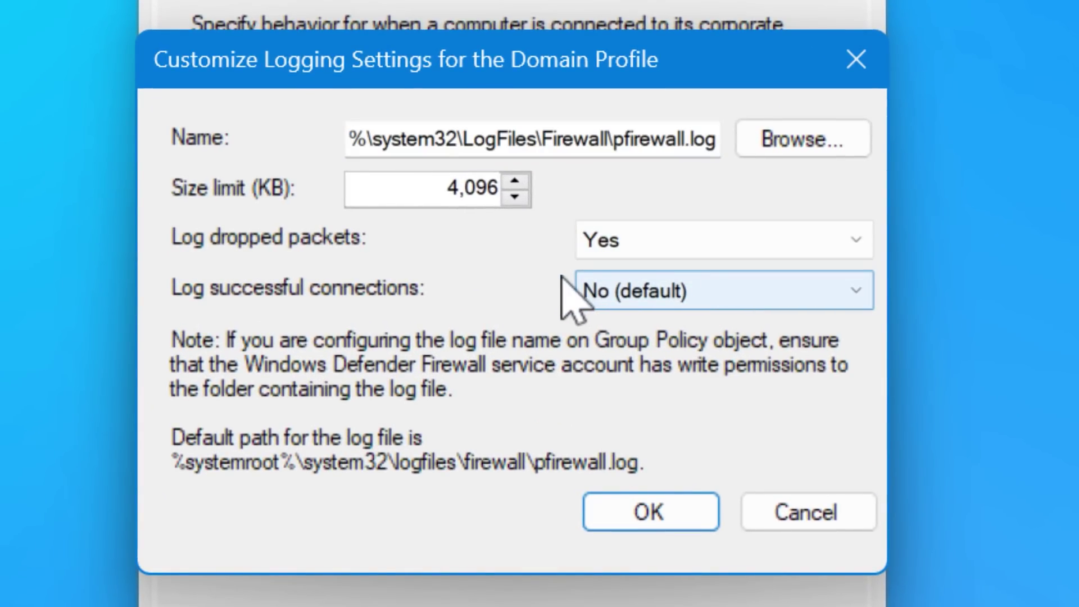
{"action": "left_click_drag", "start_coordinate": [447, 190], "coordinate": [508, 201]}
{"action": "type", "text": "32,767"}
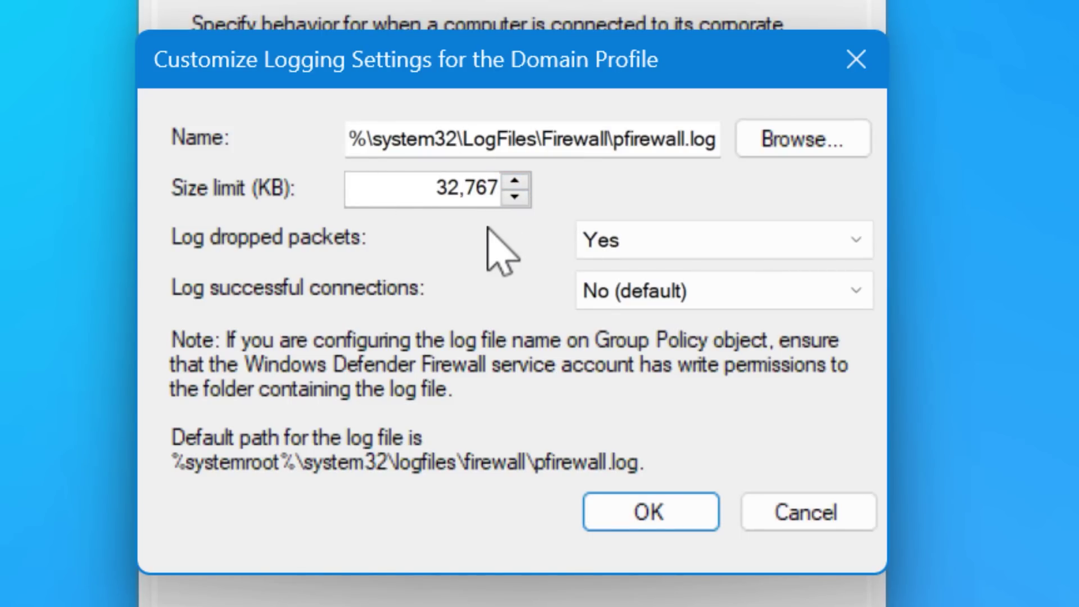
{"action": "left_click", "coordinate": [697, 510]}
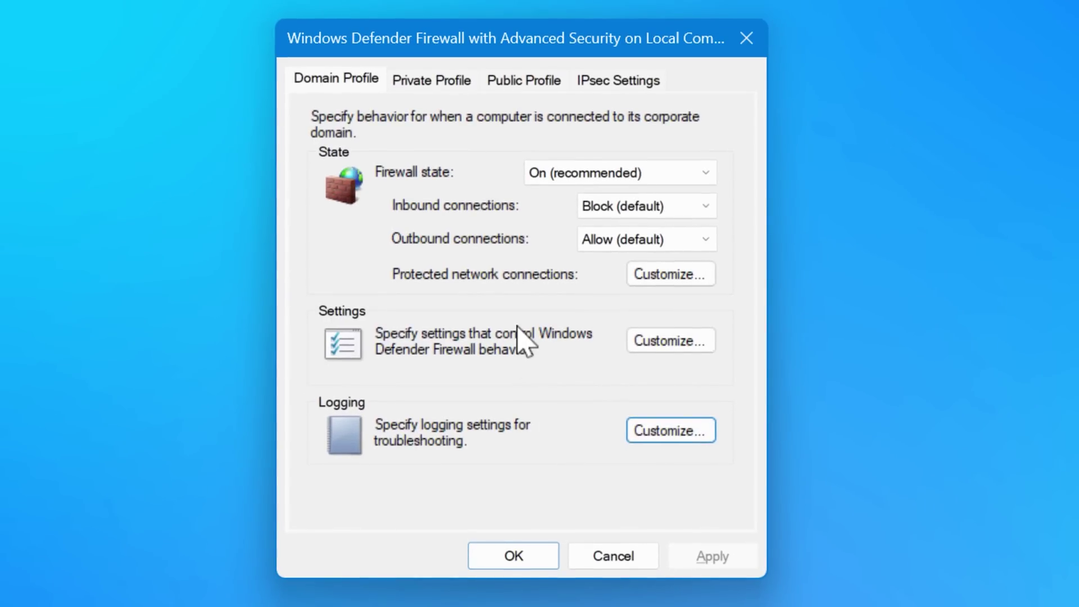
Step: Set Private Profile logging to log dropped packets with a 32,767 KB size limit
{"action": "left_click", "coordinate": [432, 81]}
{"action": "left_click", "coordinate": [671, 431]}
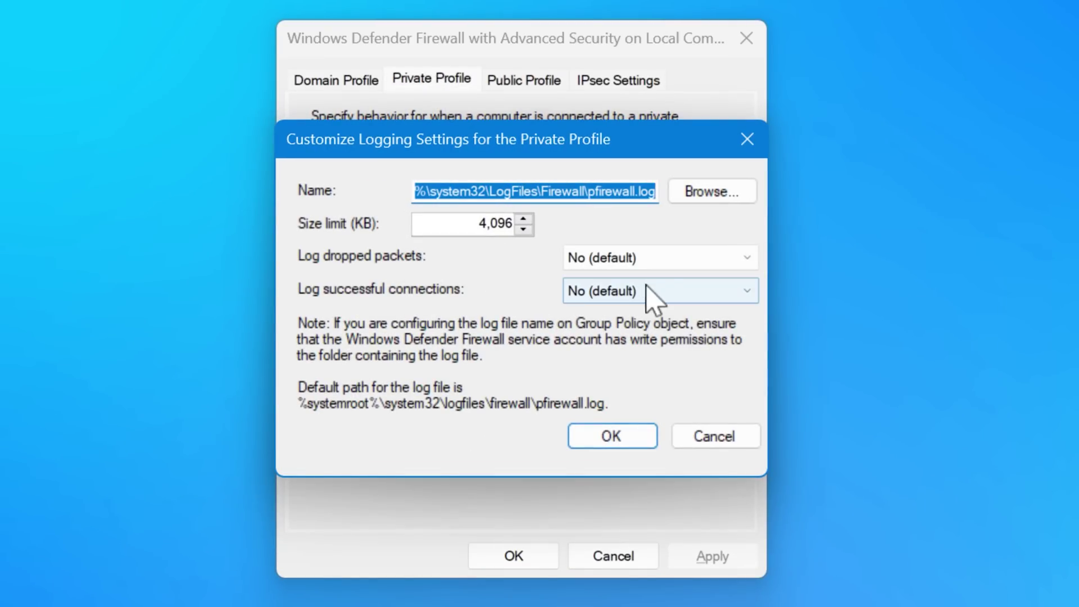
{"action": "left_click", "coordinate": [641, 257]}
{"action": "left_click", "coordinate": [594, 286]}
{"action": "key", "text": "shift+Tab"}
{"action": "type", "text": "9"}
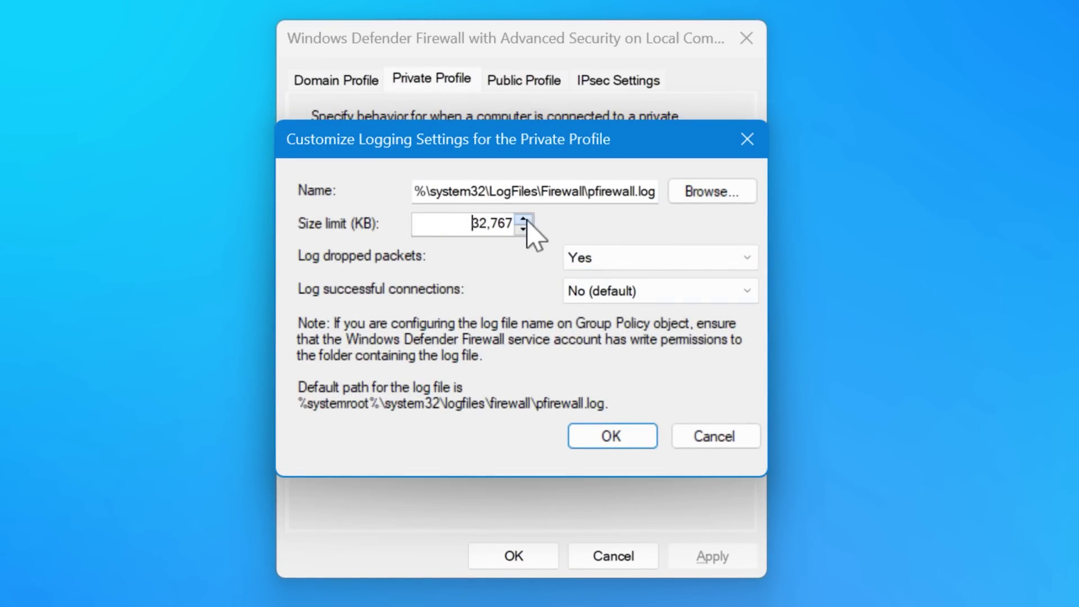
{"action": "left_click", "coordinate": [611, 438]}
Step: Set Public Profile logging to log dropped packets with a 32,767 KB size limit
{"action": "left_click", "coordinate": [523, 78]}
{"action": "left_click", "coordinate": [671, 431]}
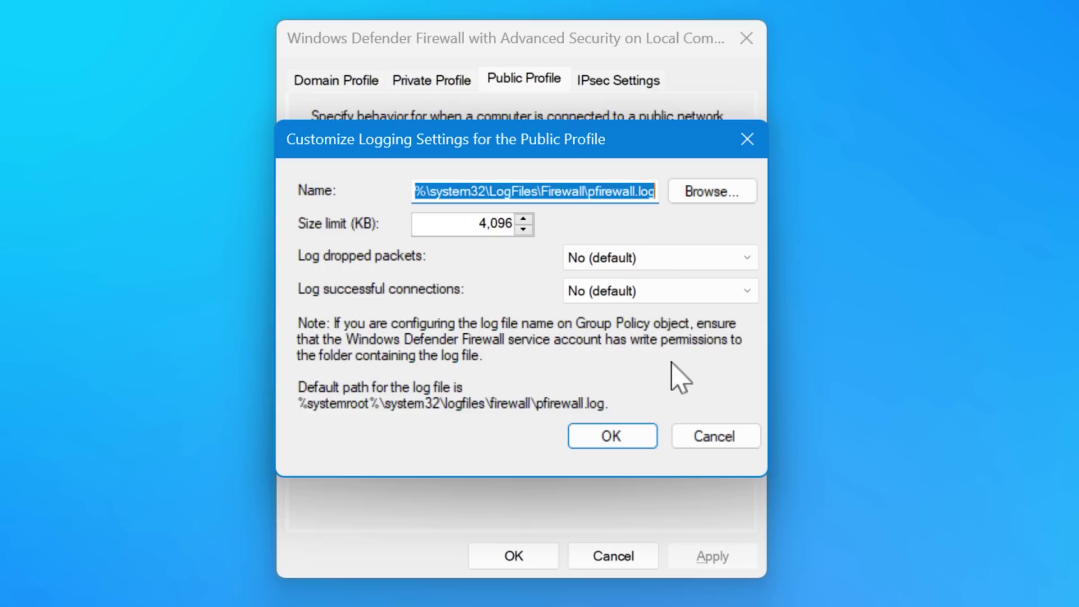
{"action": "left_click", "coordinate": [641, 257]}
{"action": "left_click", "coordinate": [590, 277]}
{"action": "key", "text": "shift+Tab"}
{"action": "type", "text": "32,767"}
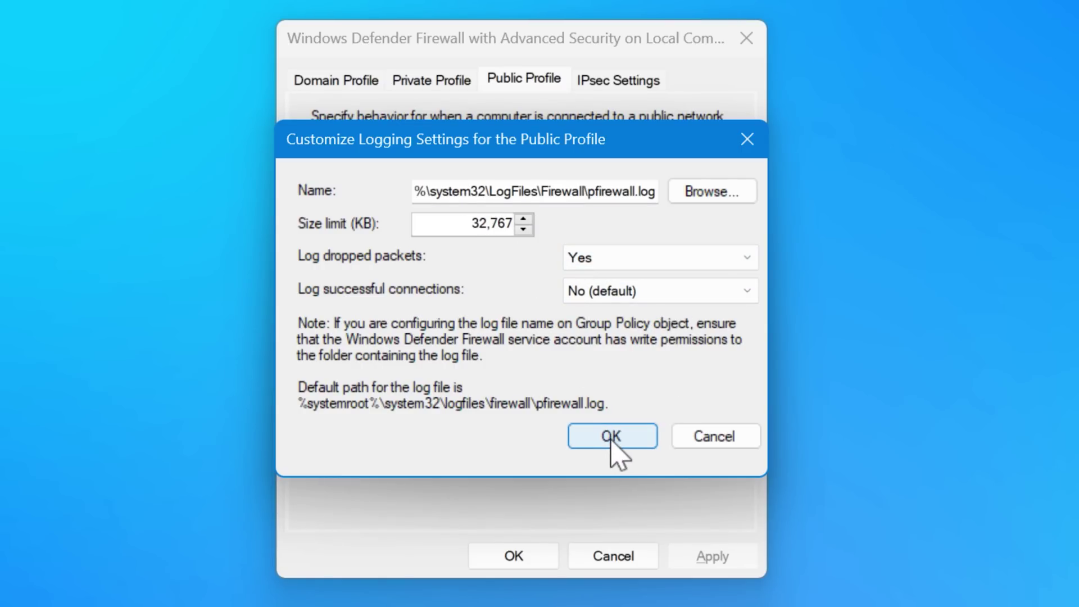
{"action": "left_click", "coordinate": [612, 438]}
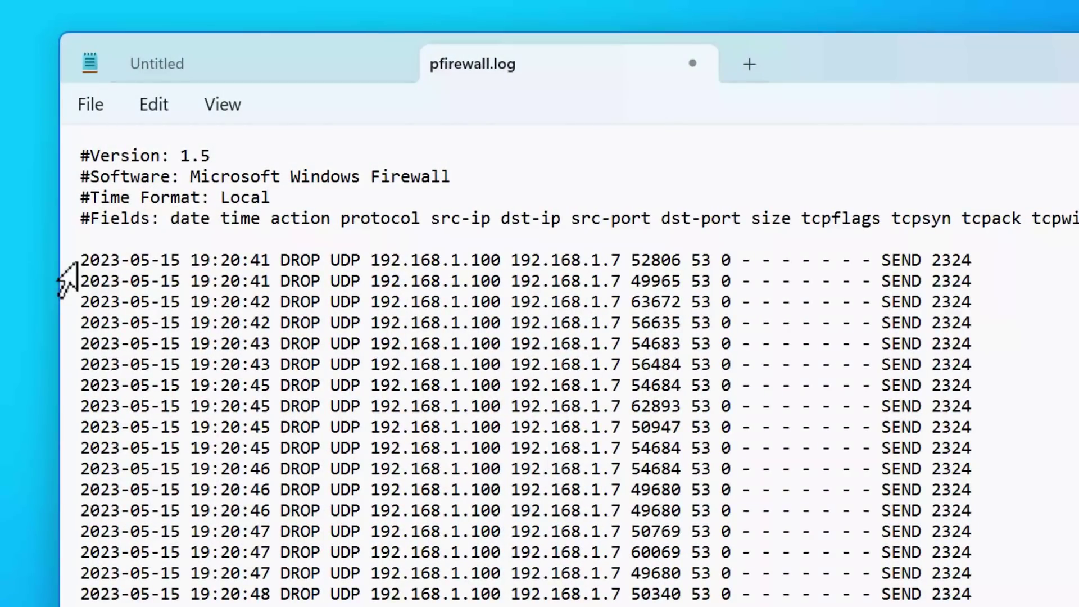
Step: Highlight the dropped-packet lines, SEND direction column and source IP column in pfirewall.log
{"action": "left_click_drag", "start_coordinate": [83, 260], "coordinate": [971, 594]}
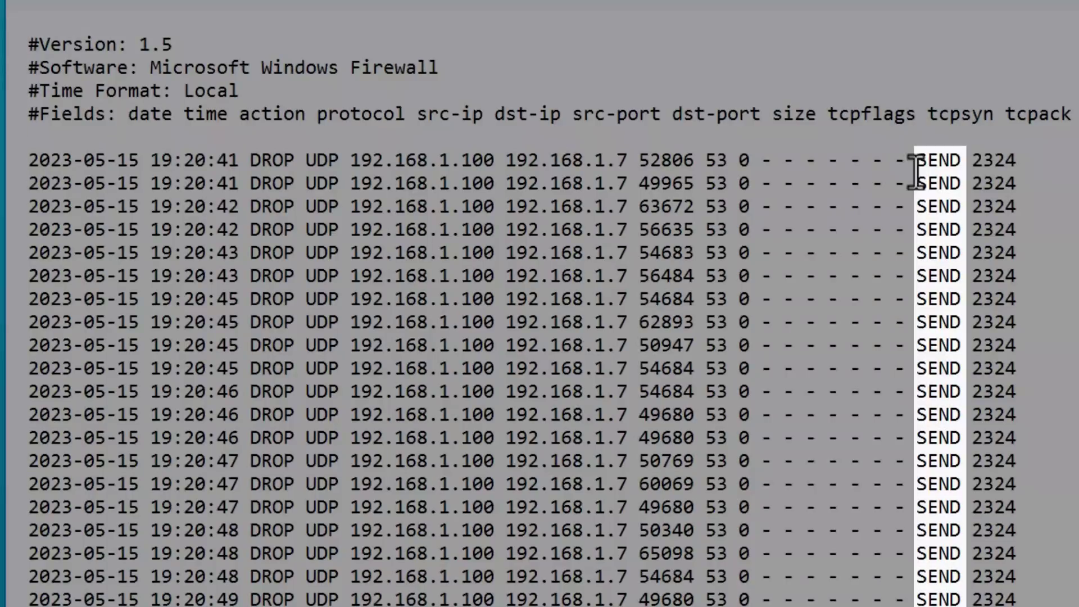
{"action": "left_click_drag", "start_coordinate": [915, 162], "coordinate": [948, 165]}
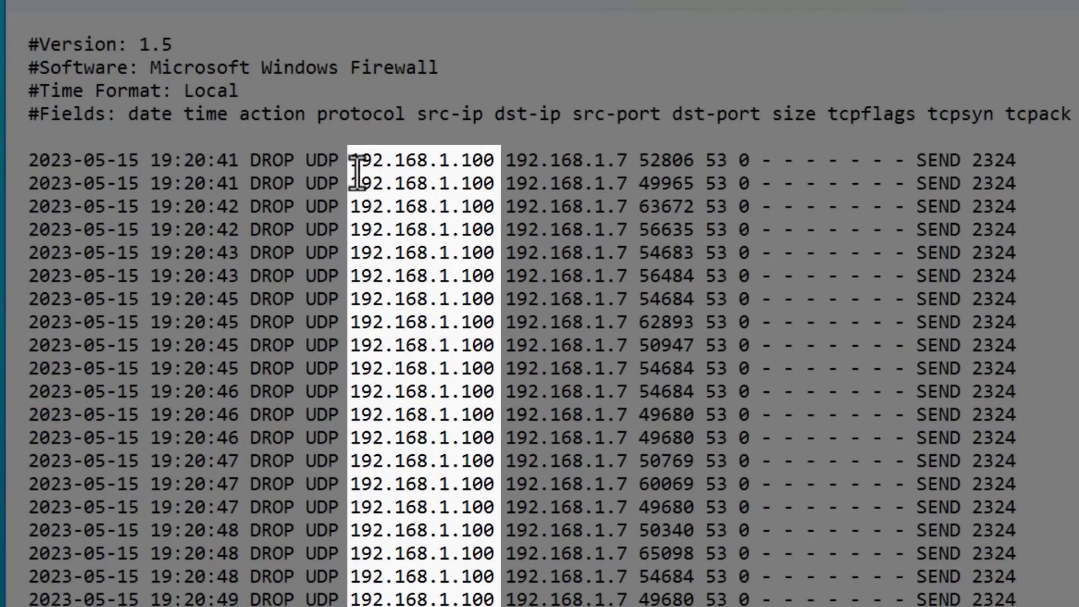
{"action": "left_click_drag", "start_coordinate": [352, 162], "coordinate": [626, 164]}
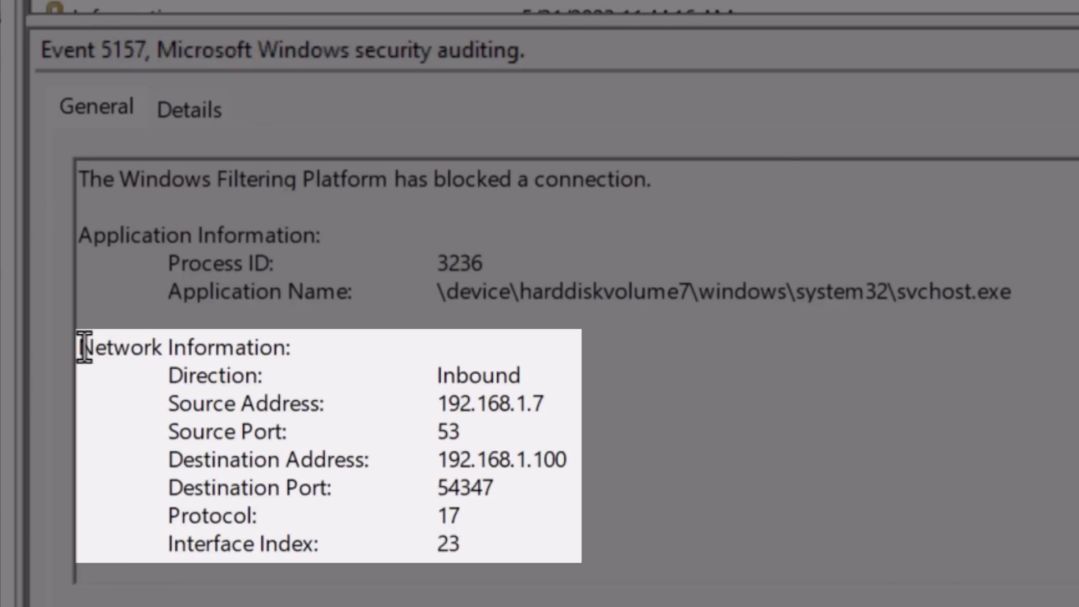
Step: Highlight event 5157's network information and blocking application path, then clear the selection
{"action": "left_click_drag", "start_coordinate": [83, 348], "coordinate": [571, 535]}
{"action": "left_click", "coordinate": [570, 535]}
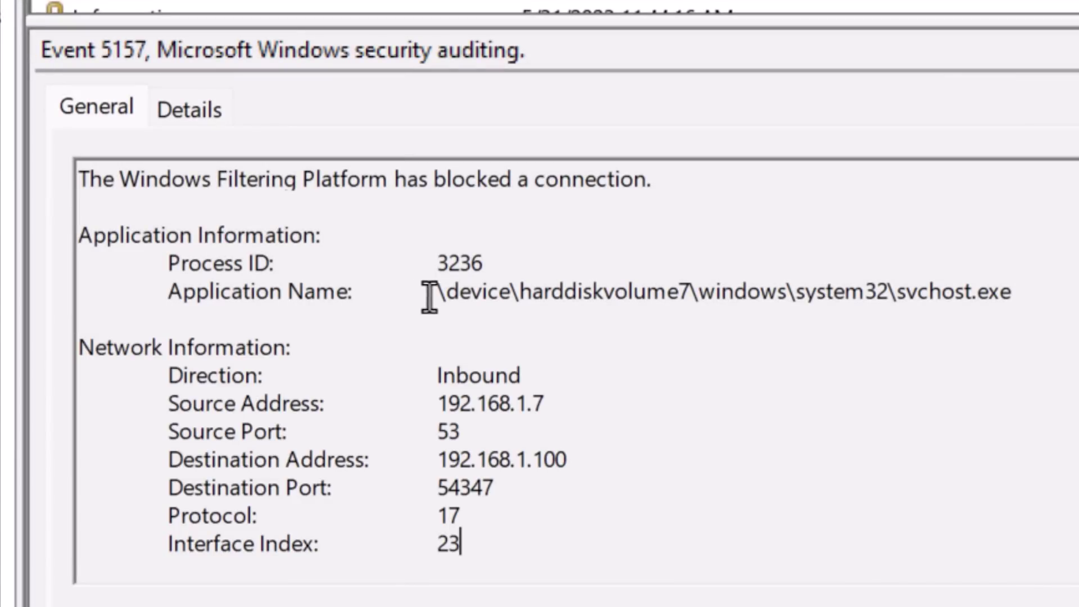
{"action": "mouse_move", "coordinate": [432, 293]}
{"action": "left_mouse_down"}
{"action": "mouse_move", "coordinate": [959, 292]}
{"action": "mouse_move", "coordinate": [919, 296]}
{"action": "left_mouse_up"}
{"action": "left_click", "coordinate": [1023, 296]}
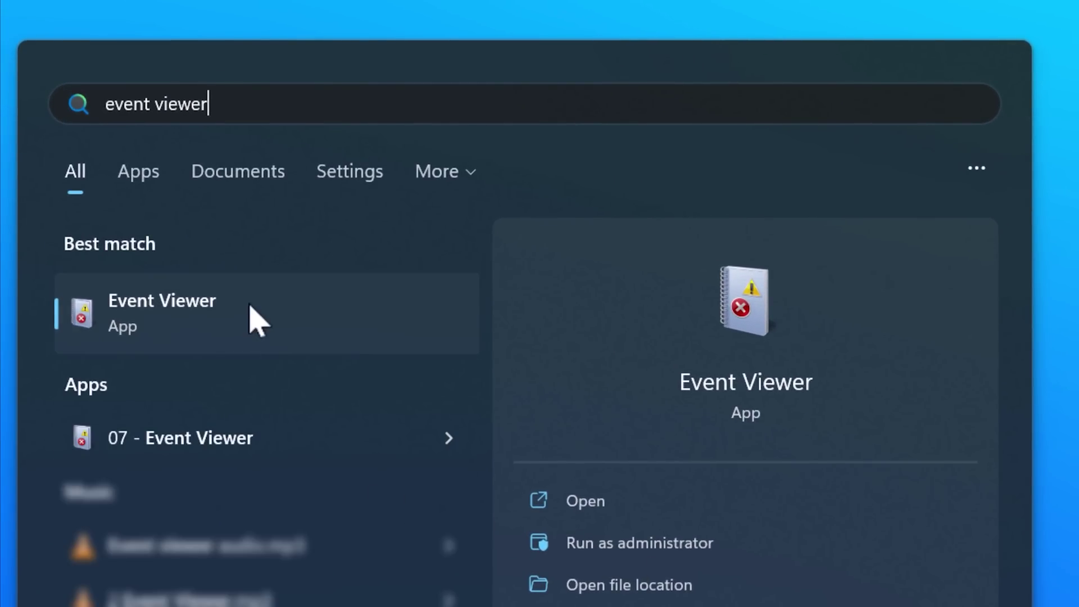
Step: Open the newest Security log audit failure, then run the failure-only auditpol command
{"action": "left_click", "coordinate": [257, 320]}
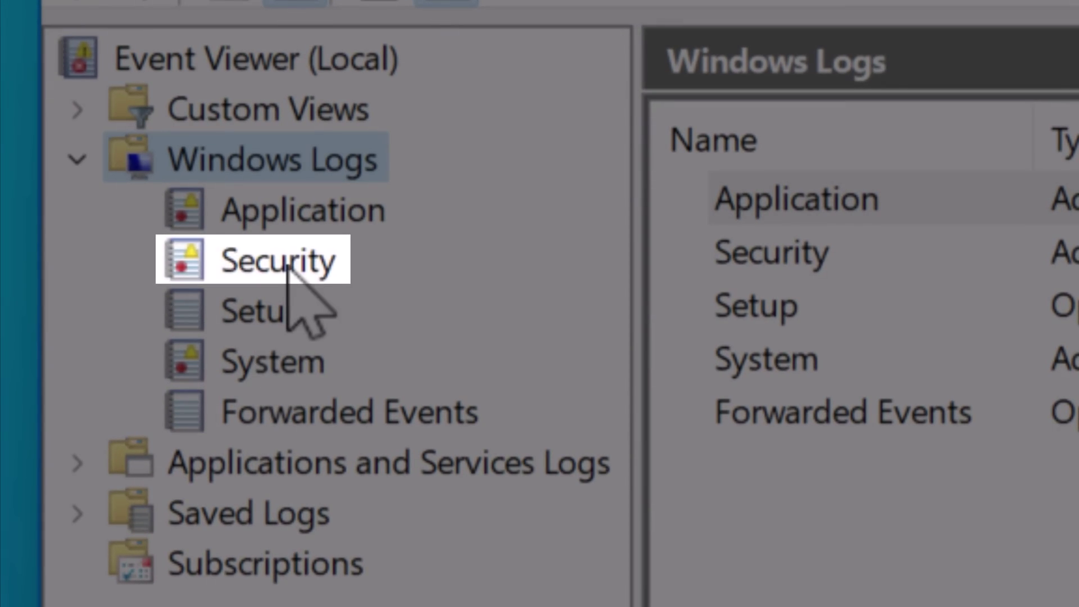
{"action": "left_click", "coordinate": [319, 263]}
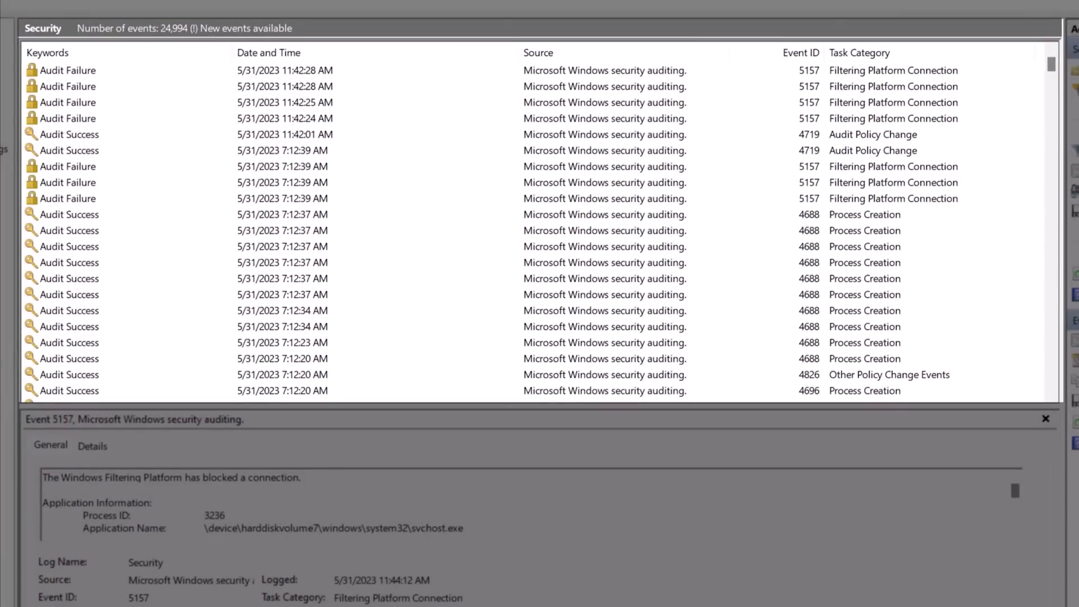
{"action": "left_click", "coordinate": [618, 74]}
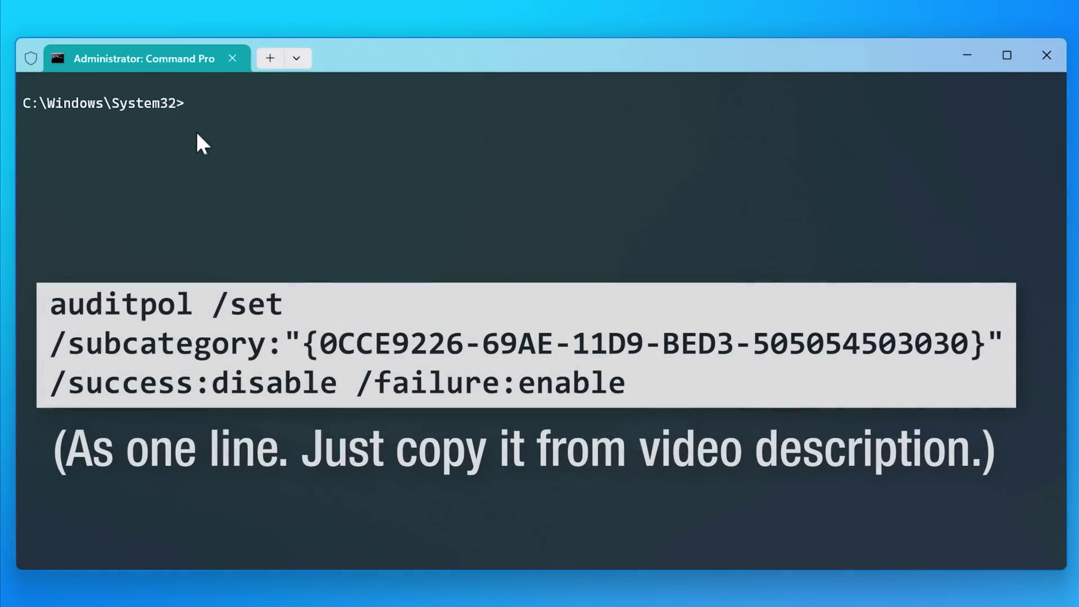
{"action": "key", "text": "ctrl+v"}
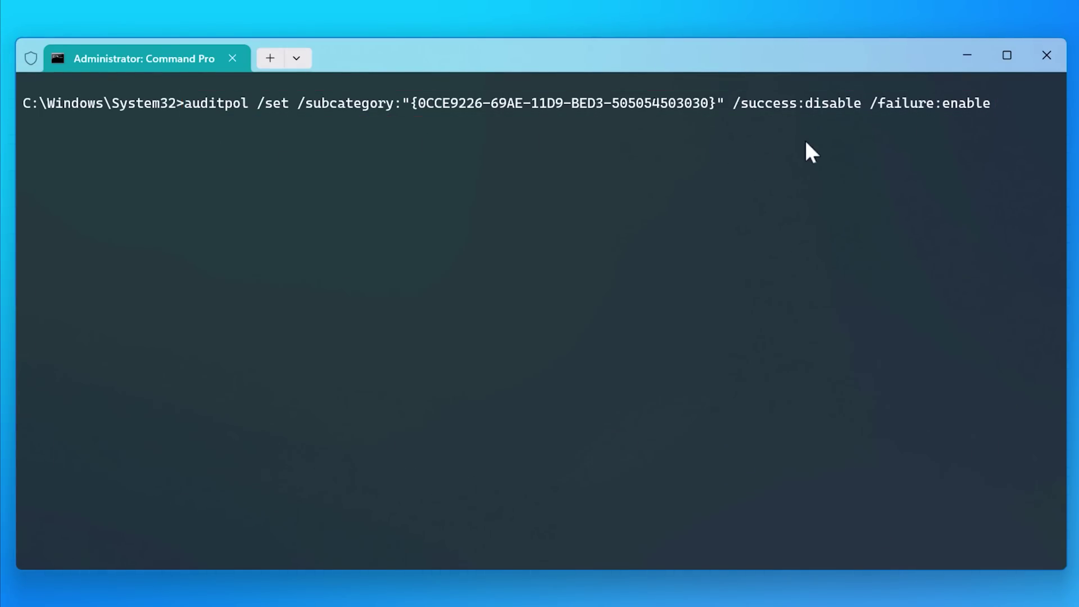
{"action": "key", "text": "Return"}
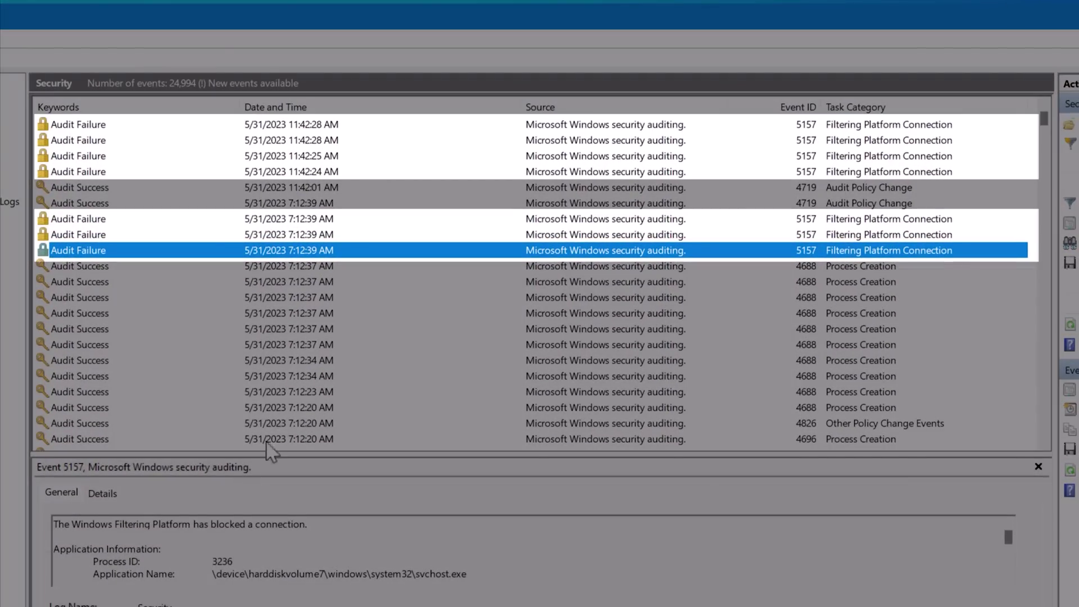
{"action": "left_click", "coordinate": [307, 347]}
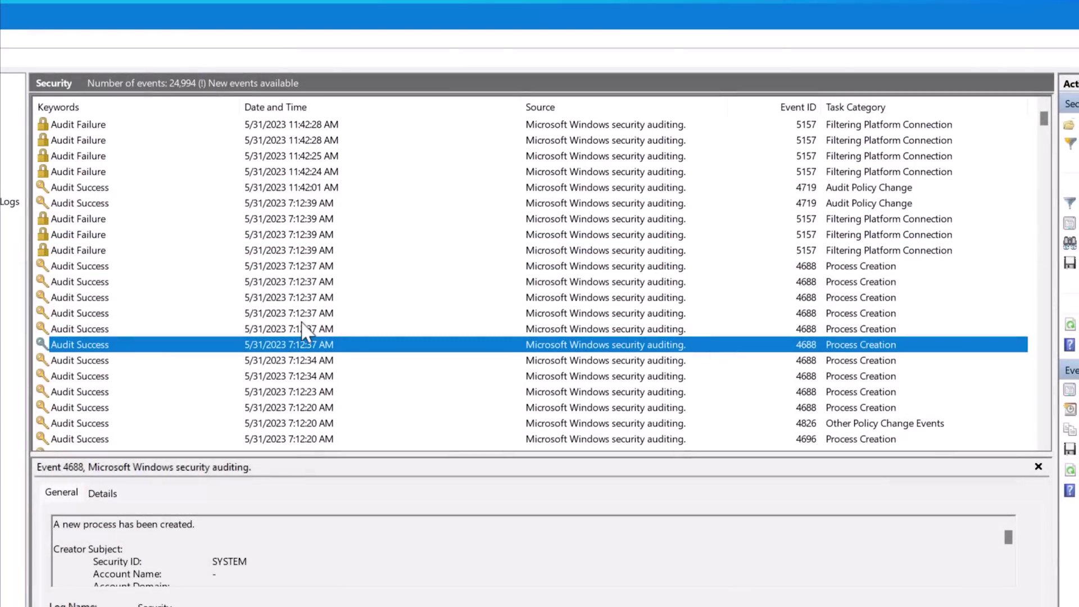
{"action": "left_click", "coordinate": [395, 192]}
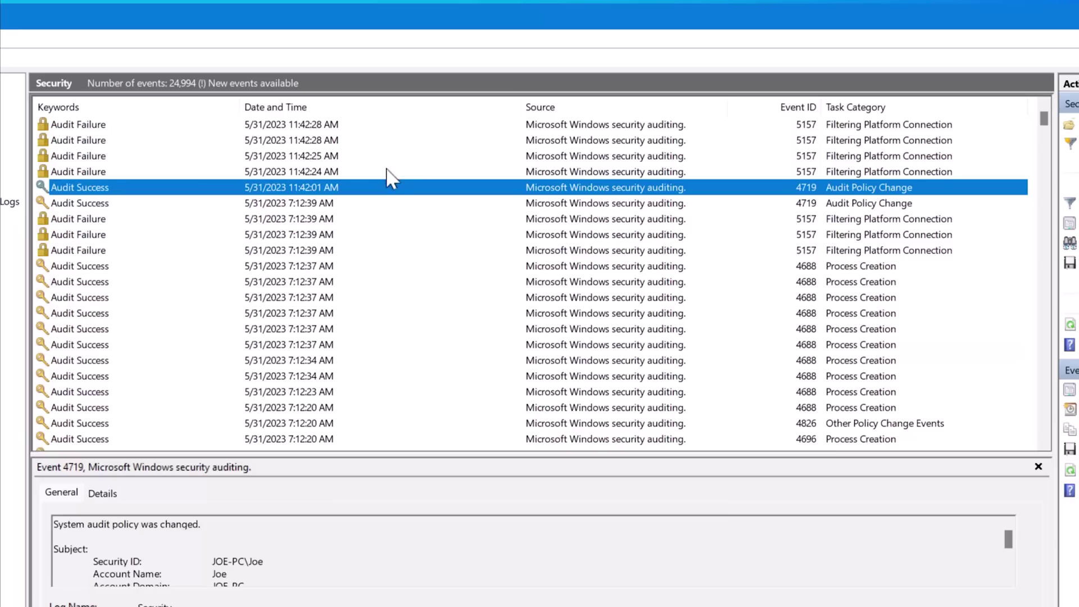
{"action": "left_click", "coordinate": [394, 205]}
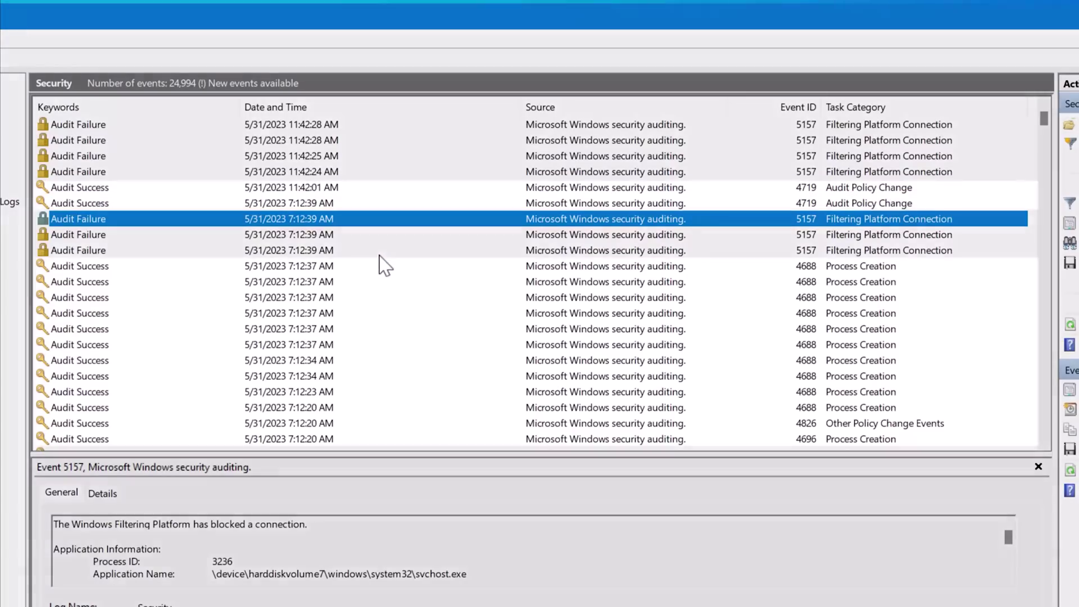
{"action": "left_click", "coordinate": [380, 255]}
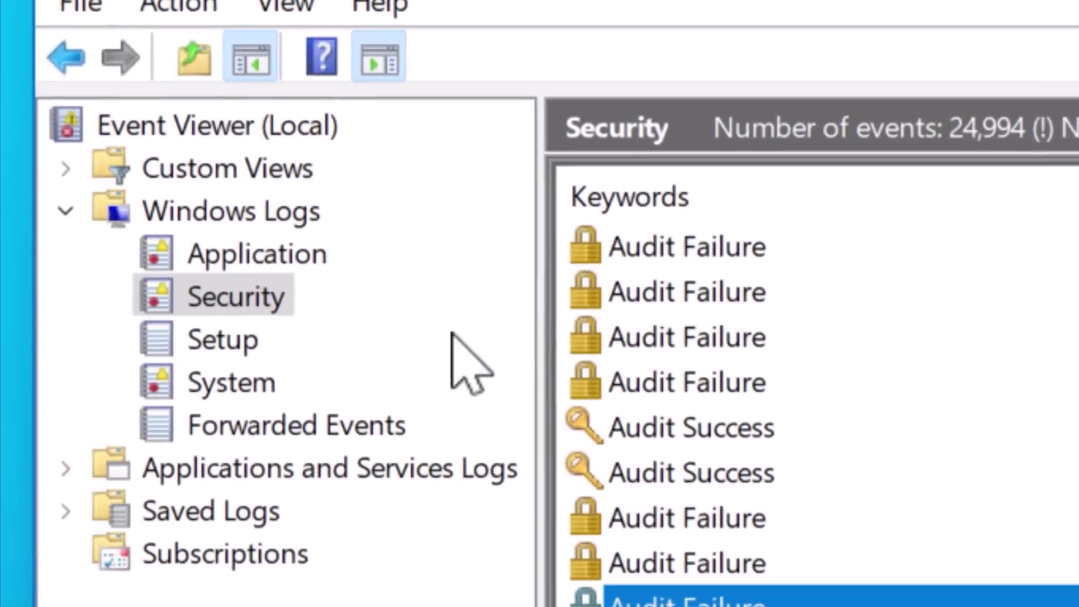
{"action": "right_click", "coordinate": [254, 302]}
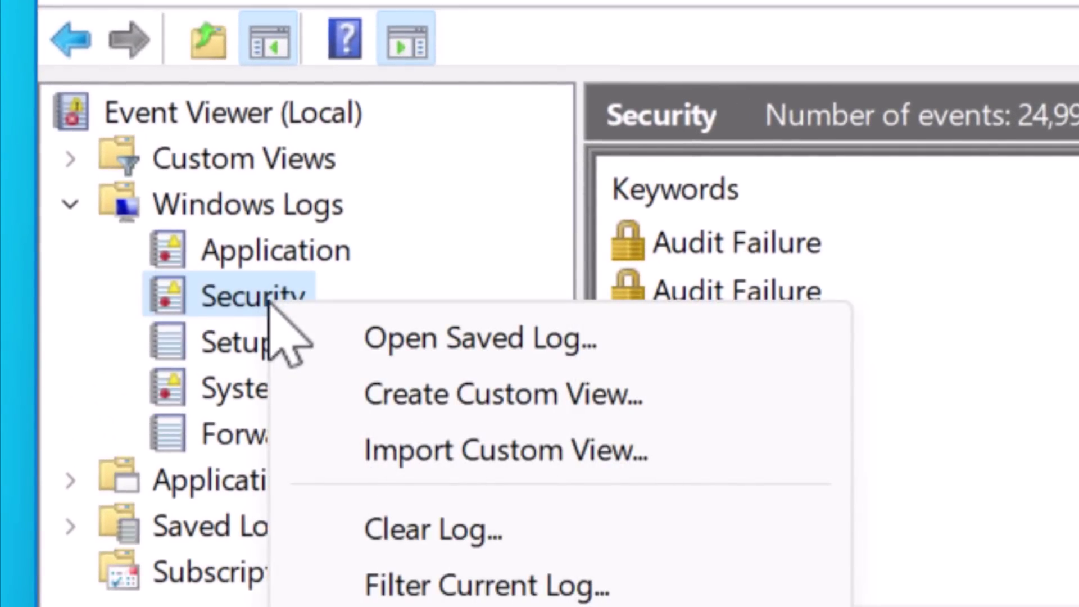
Step: Save a Custom Views filter 'Recent Firewall Blocks' for Security event 5157, last 24 hours
{"action": "left_click", "coordinate": [317, 394]}
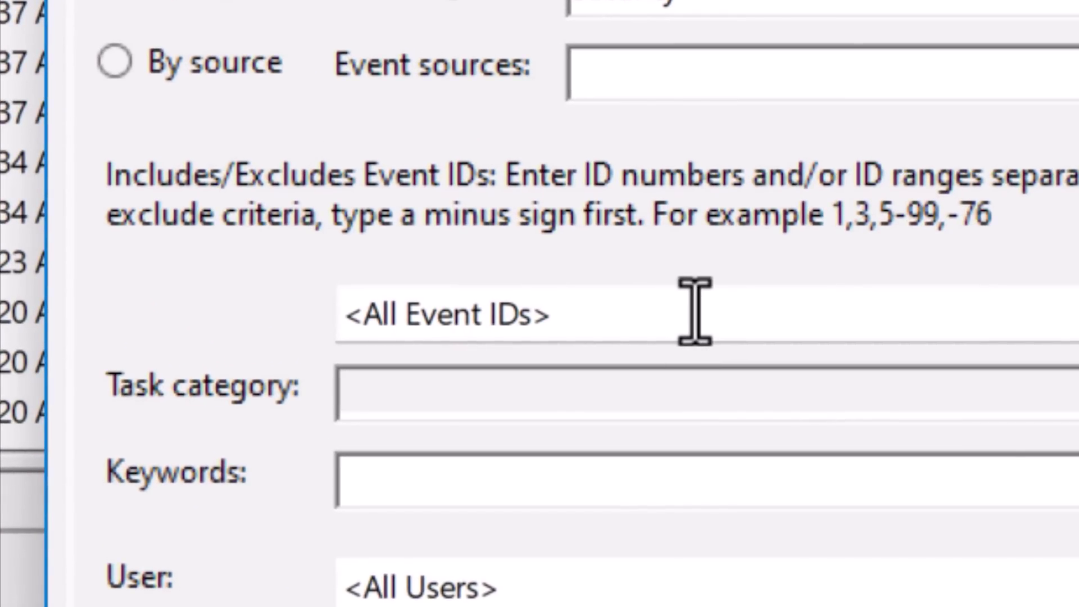
{"action": "left_click", "coordinate": [514, 327]}
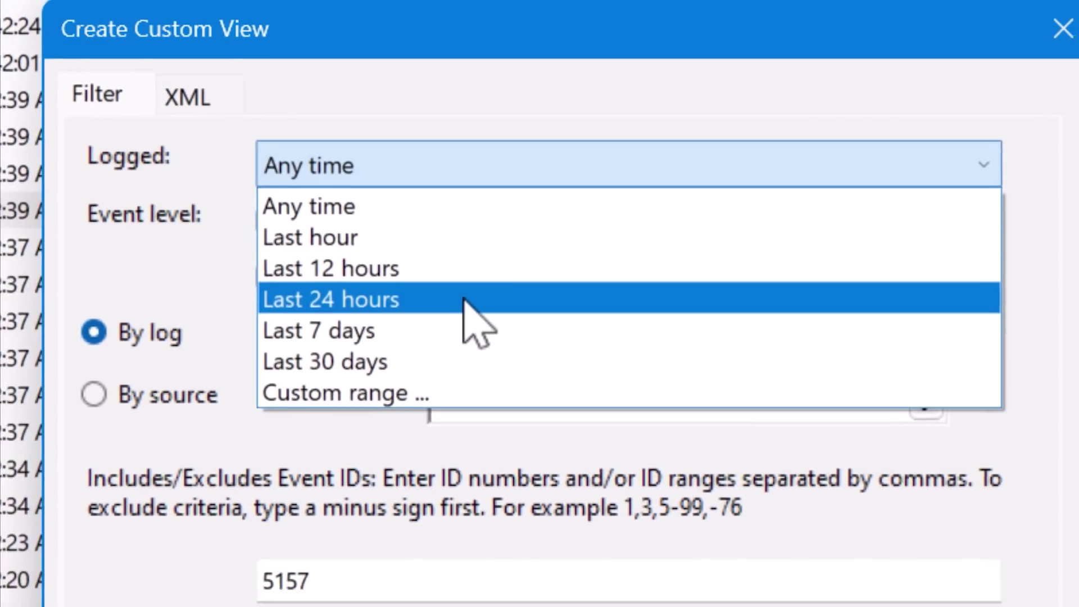
{"action": "type", "text": "5157"}
{"action": "left_click", "coordinate": [456, 322]}
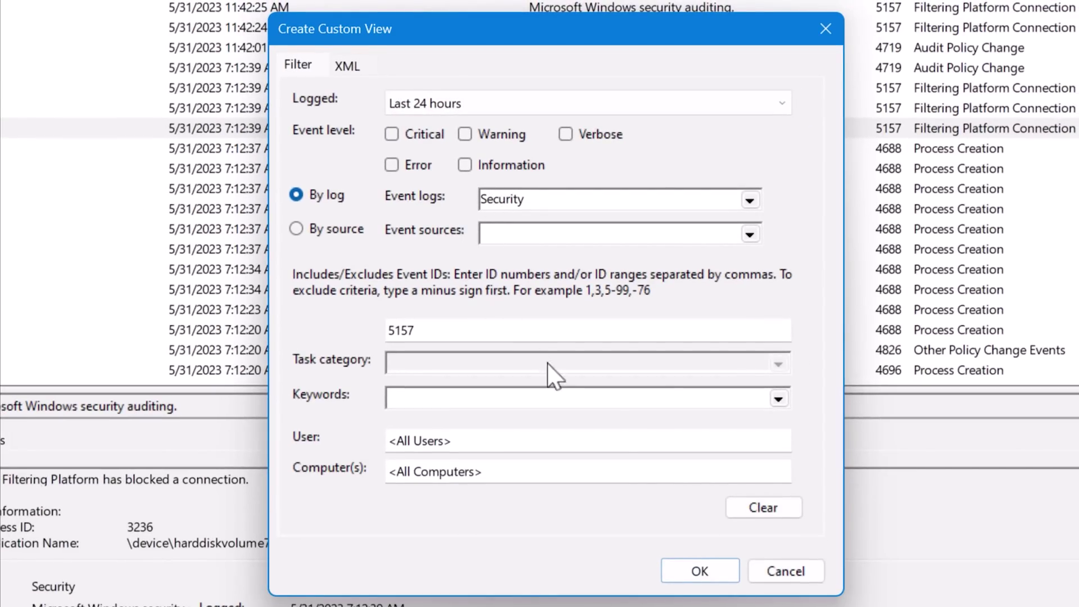
{"action": "left_click", "coordinate": [700, 571]}
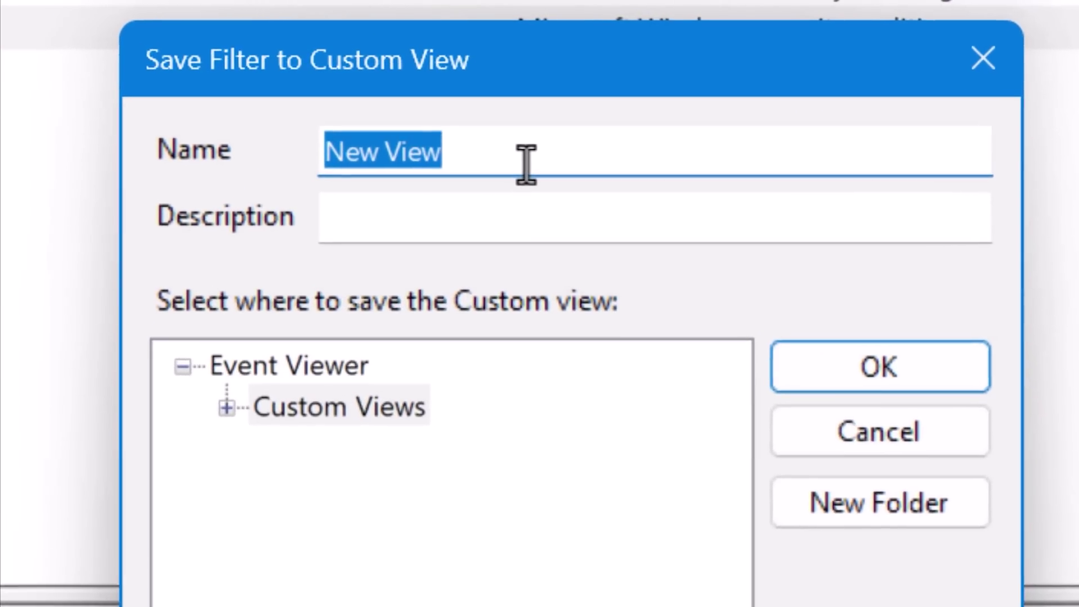
{"action": "type", "text": "Recent Firewall Blocks"}
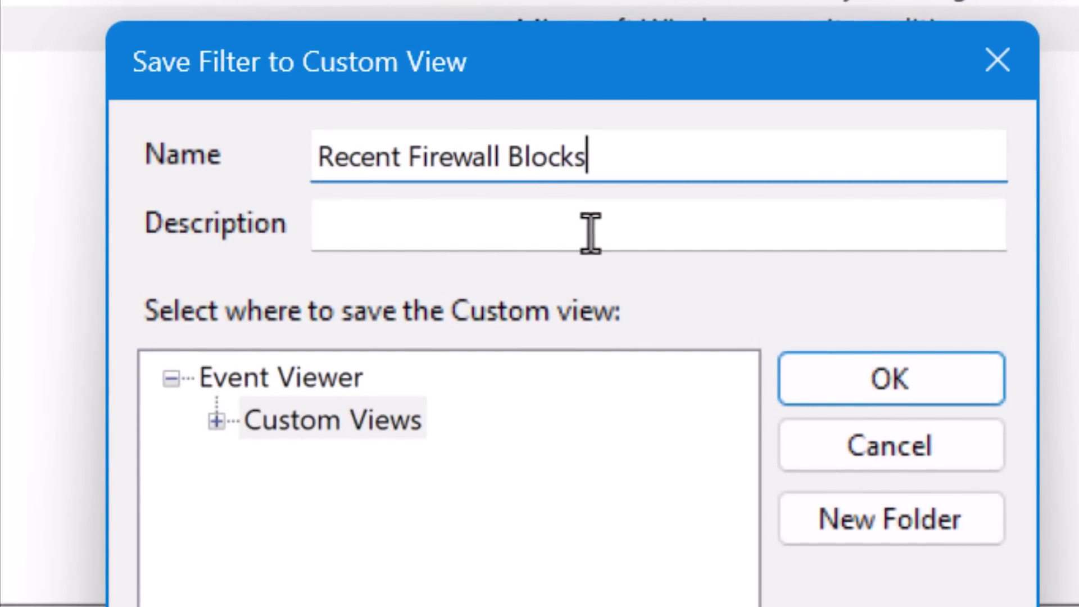
{"action": "left_click", "coordinate": [213, 419]}
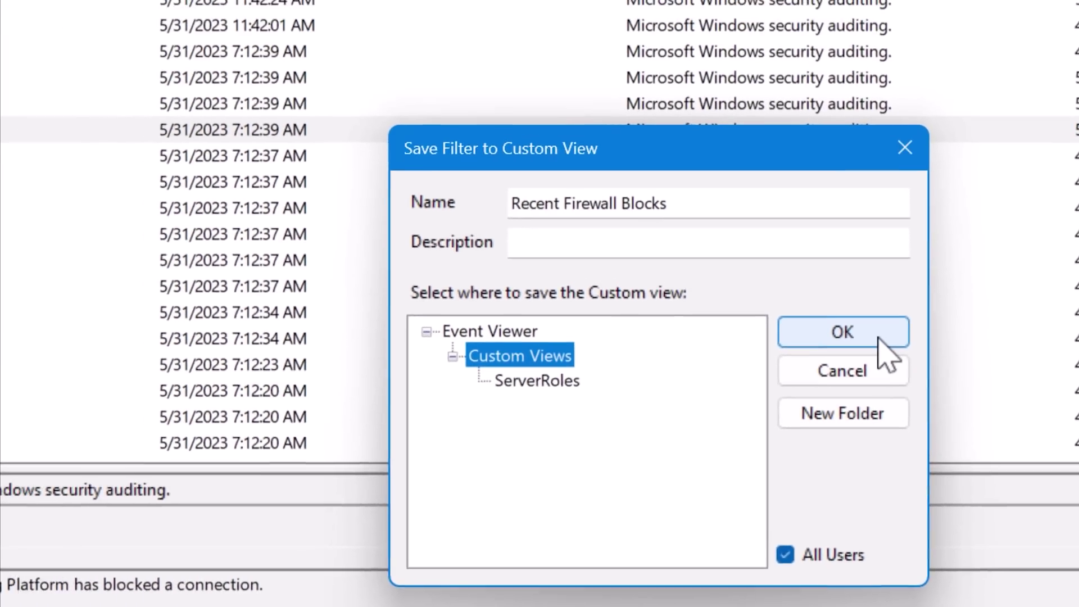
{"action": "left_click", "coordinate": [833, 274]}
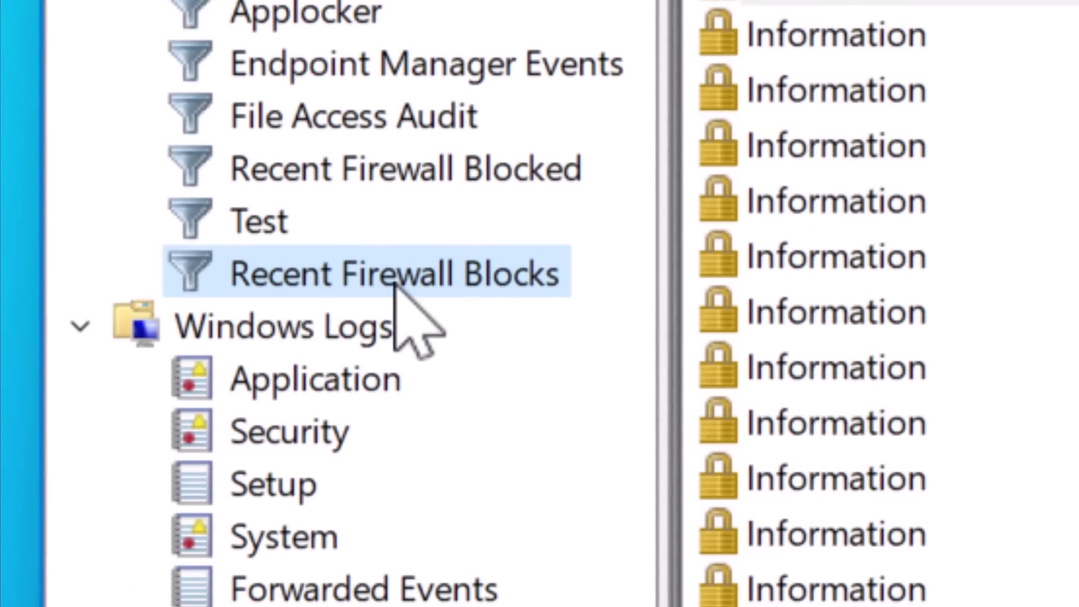
{"action": "left_click", "coordinate": [213, 274]}
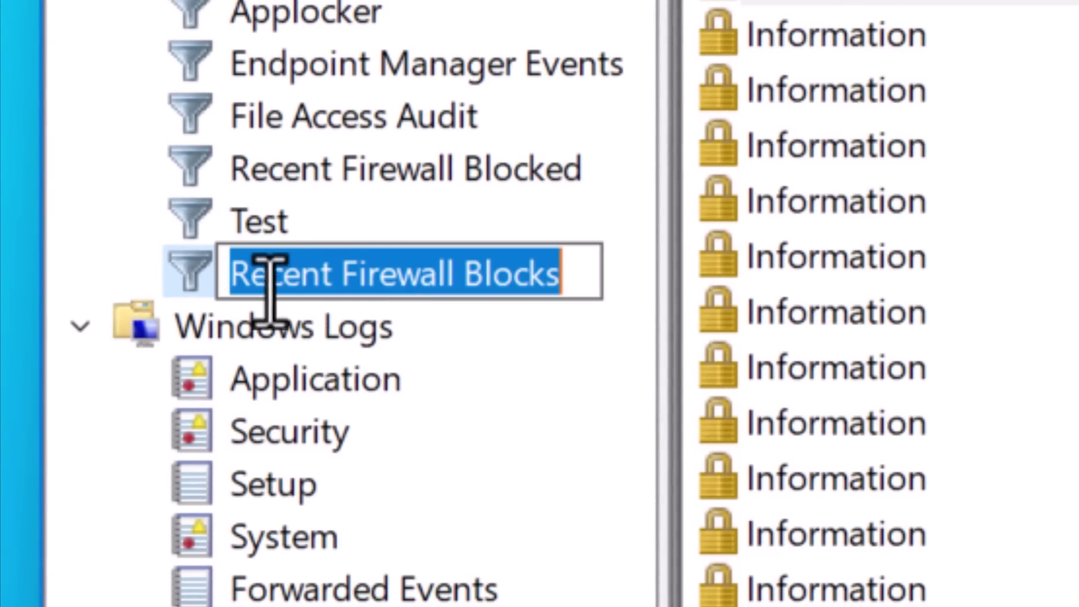